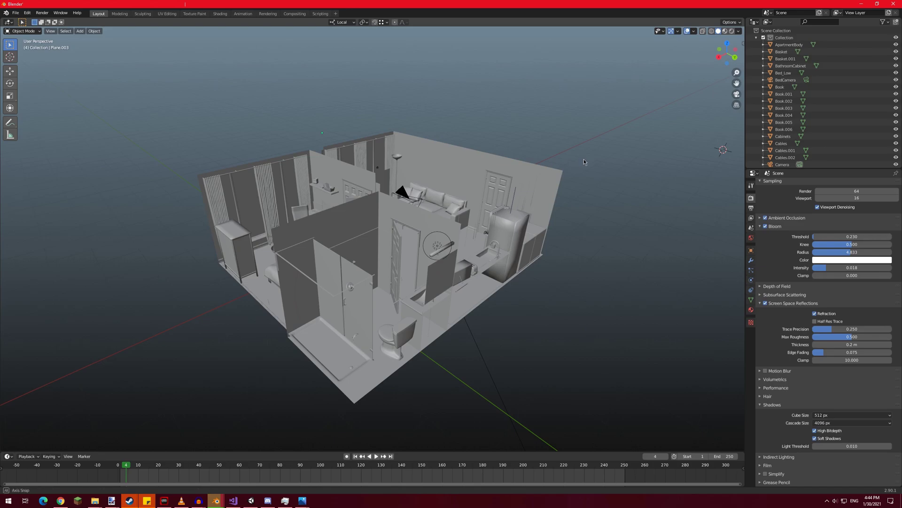
- Orbit the apartment, switch to Rendered shading and view through the scene camera
{"action": "mouse_move", "coordinate": [584, 159]}
{"action": "middle_mouse_down"}
{"action": "mouse_move", "coordinate": [515, 164]}
{"action": "mouse_move", "coordinate": [490, 180]}
{"action": "mouse_move", "coordinate": [342, 164]}
{"action": "mouse_move", "coordinate": [483, 155]}
{"action": "mouse_move", "coordinate": [544, 213]}
{"action": "mouse_move", "coordinate": [348, 205]}
{"action": "mouse_move", "coordinate": [349, 181]}
{"action": "middle_mouse_up"}
{"action": "scroll", "coordinate": [517, 190], "scroll_direction": "up", "scroll_amount": 8}
{"action": "key", "text": "z"}
{"action": "key", "text": "KP_0"}
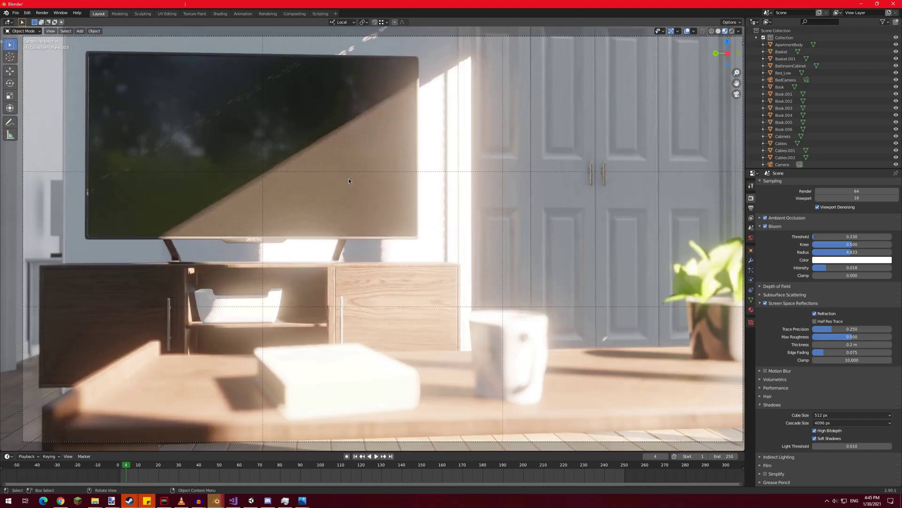
{"action": "key", "text": "Home"}
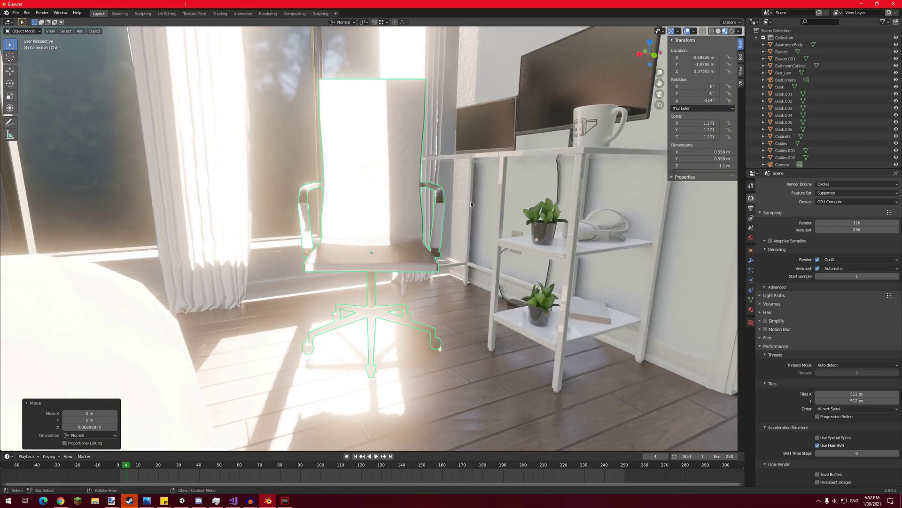
- Select the mug on the white desk and scale it down to a smaller size
{"action": "middle_click_drag", "start_coordinate": [472, 205], "coordinate": [418, 226]}
{"action": "left_click", "coordinate": [423, 217]}
{"action": "middle_click_drag", "start_coordinate": [591, 248], "coordinate": [570, 215]}
{"action": "key", "text": "s"}
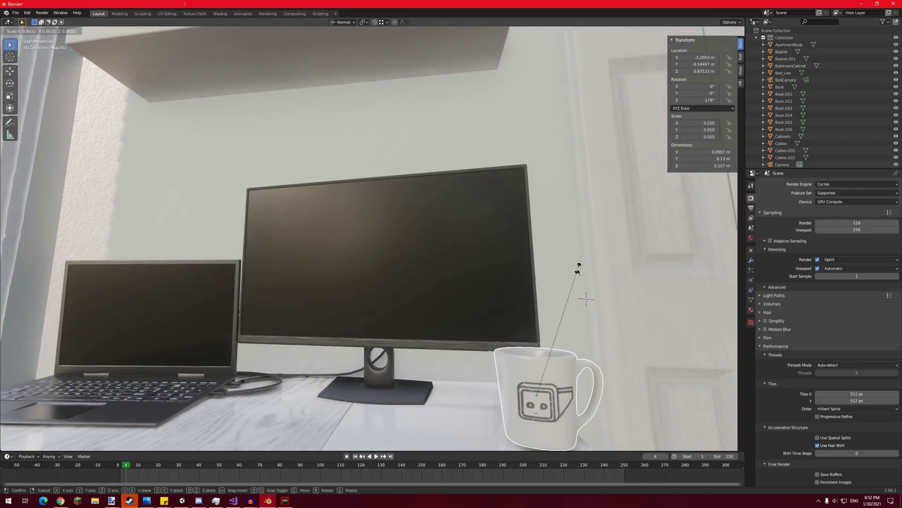
{"action": "left_click", "coordinate": [578, 267]}
{"action": "middle_click_drag", "start_coordinate": [578, 267], "coordinate": [509, 207]}
{"action": "key", "text": "s"}
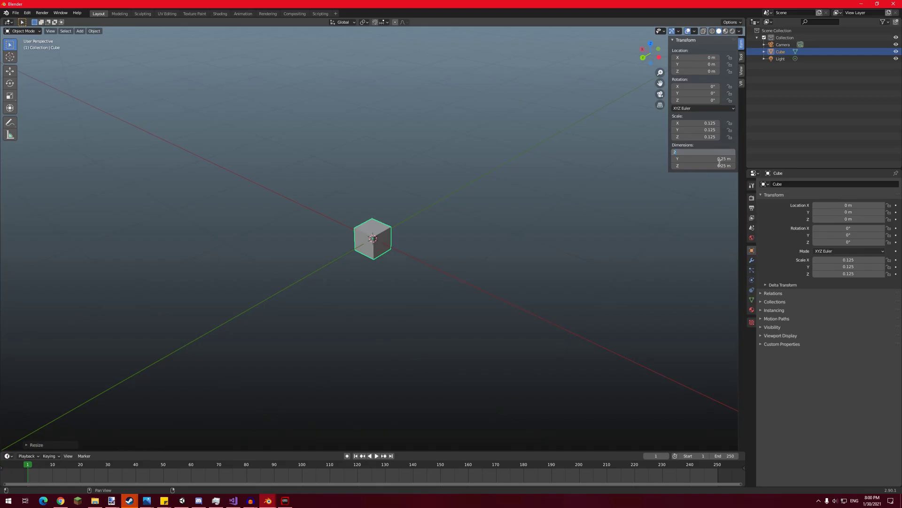
- Enter 2 m for the cube's X, Y and Z dimensions in the N-panel
{"action": "key", "text": "Tab"}
{"action": "type", "text": "2"}
{"action": "key", "text": "Return"}
{"action": "left_click", "coordinate": [717, 165]}
{"action": "type", "text": "2"}
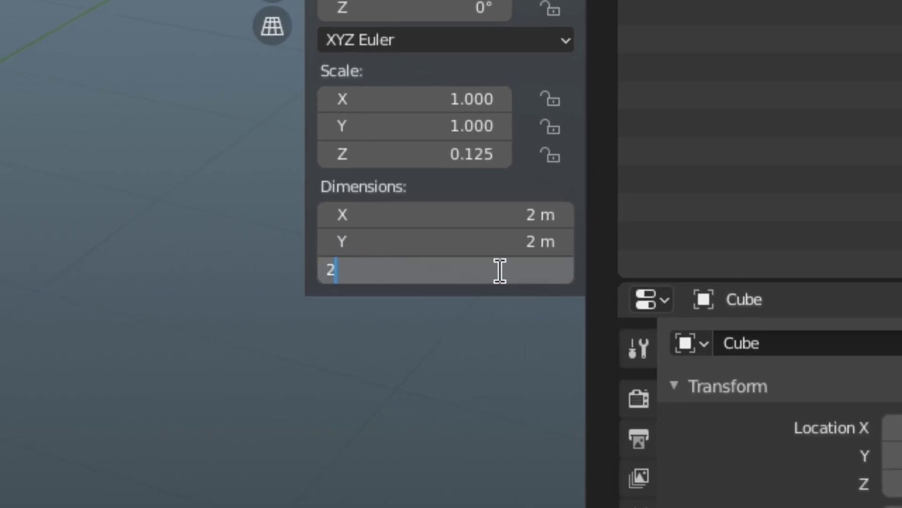
{"action": "key", "text": "Return"}
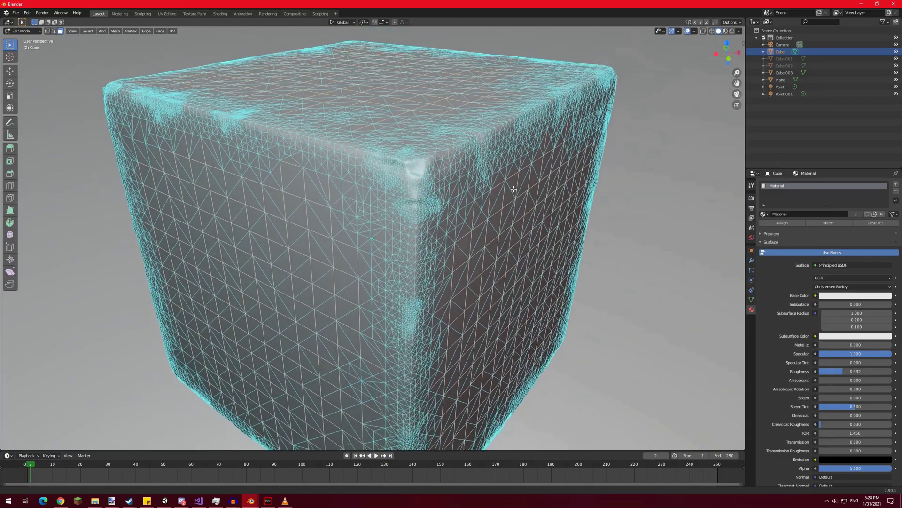
- Select the baked Cube.003, switch to Rendered shading and orbit around it
{"action": "scroll", "coordinate": [9, 338], "scroll_direction": "down", "scroll_amount": 5}
{"action": "key", "text": "Tab"}
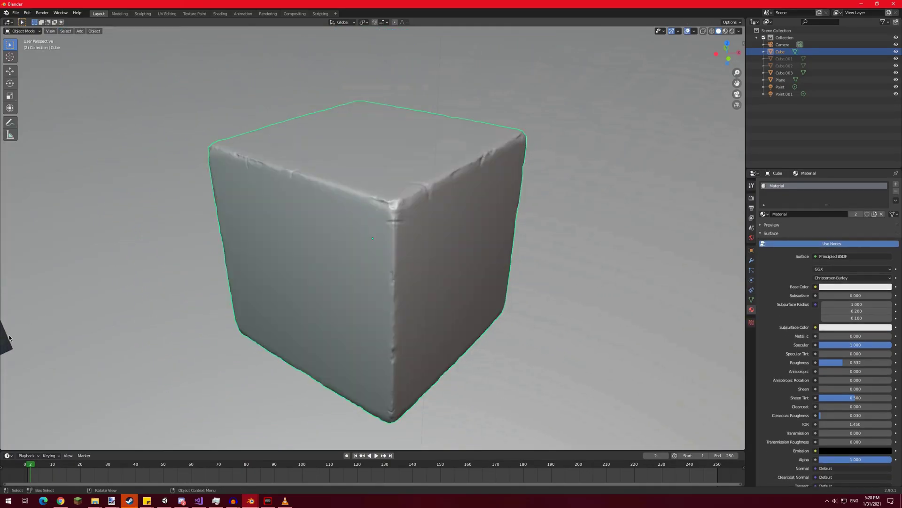
{"action": "left_click", "coordinate": [5, 341]}
{"action": "key", "text": "Tab"}
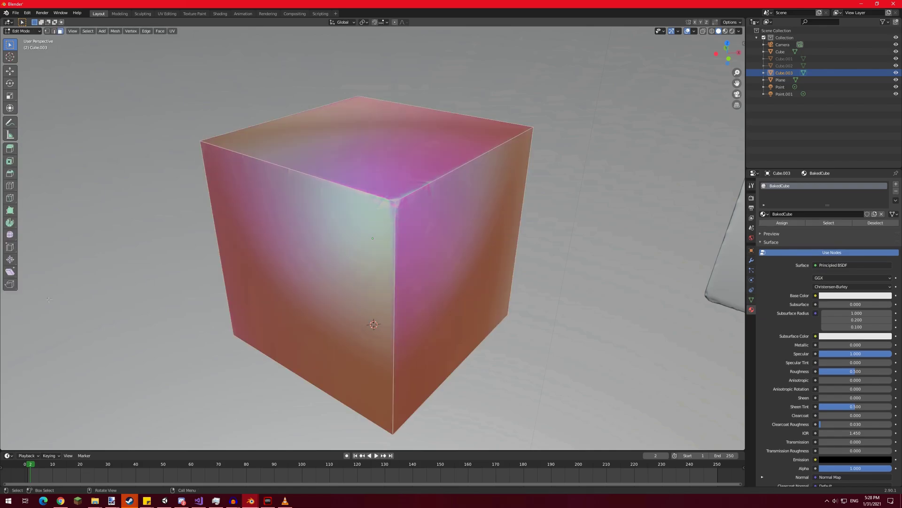
{"action": "left_click", "coordinate": [732, 31]}
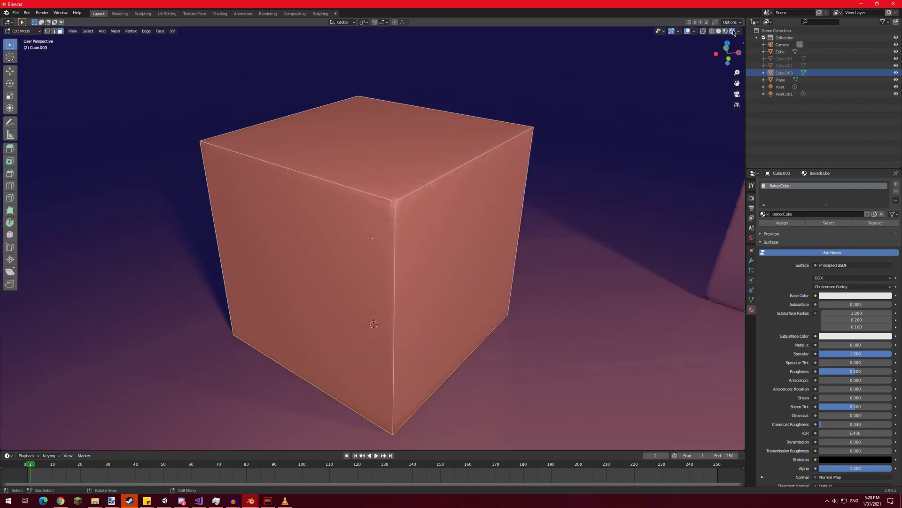
{"action": "key", "text": "Tab"}
{"action": "middle_click_drag", "start_coordinate": [579, 96], "coordinate": [270, 94]}
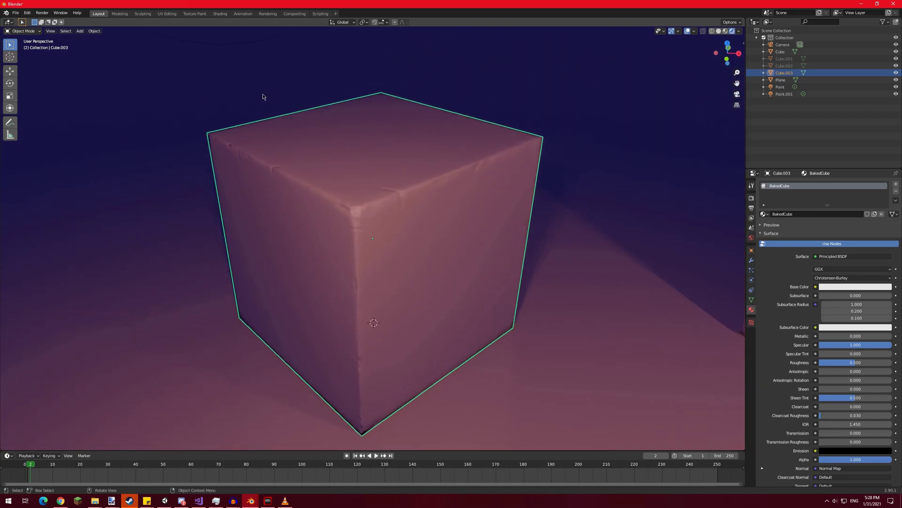
- Select the original high-detail cube and inspect its dense mesh in Edit Mode
{"action": "key", "text": "Tab"}
{"action": "key", "text": "Tab"}
{"action": "middle_click_drag", "start_coordinate": [365, 109], "coordinate": [354, 140], "text": "shift"}
{"action": "left_click", "coordinate": [354, 139]}
{"action": "key", "text": "Tab"}
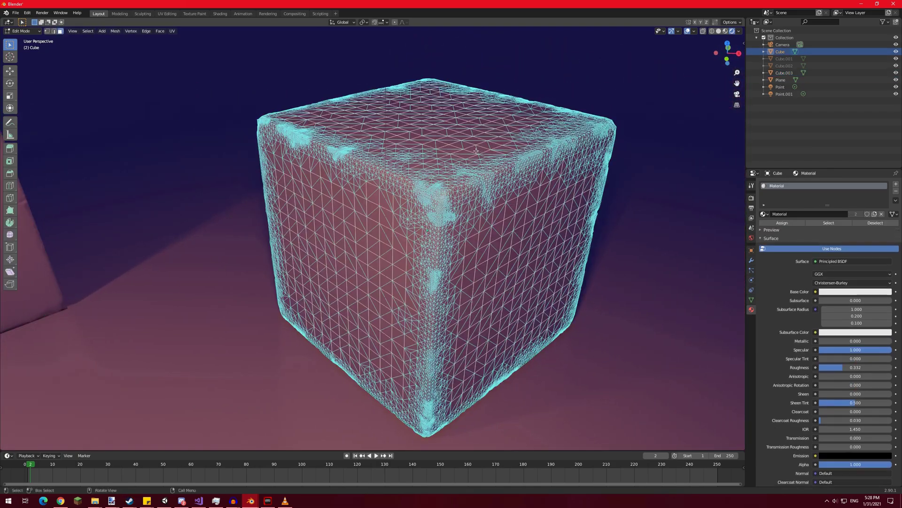
{"action": "key", "text": "Tab"}
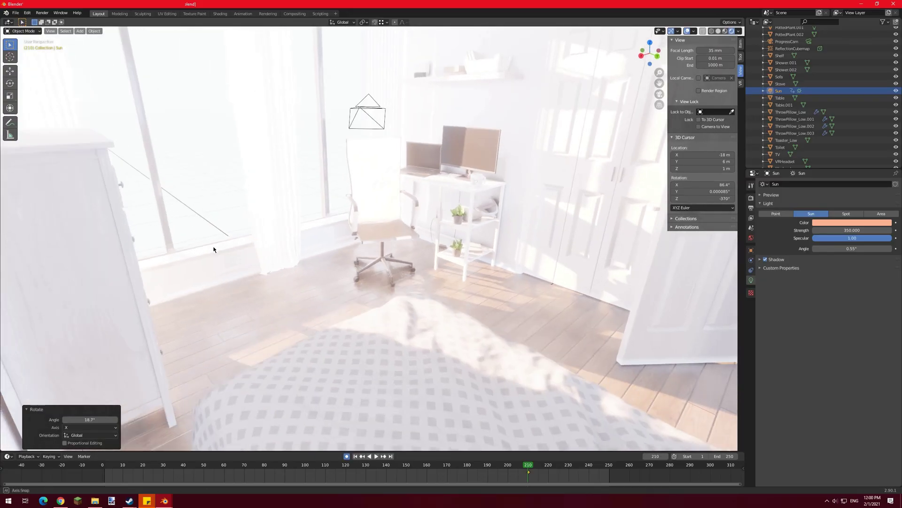
- Rotate the sun around the X axis to angle its light
{"action": "key", "text": "r"}
{"action": "key", "text": "x"}
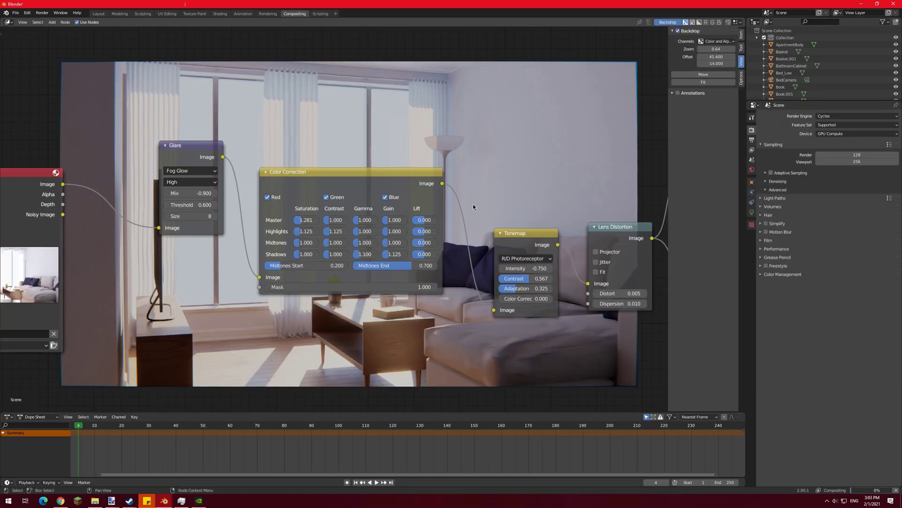
- Pan the node editor to review the Composite and Viewer nodes
{"action": "middle_click_drag", "start_coordinate": [473, 206], "coordinate": [292, 188]}
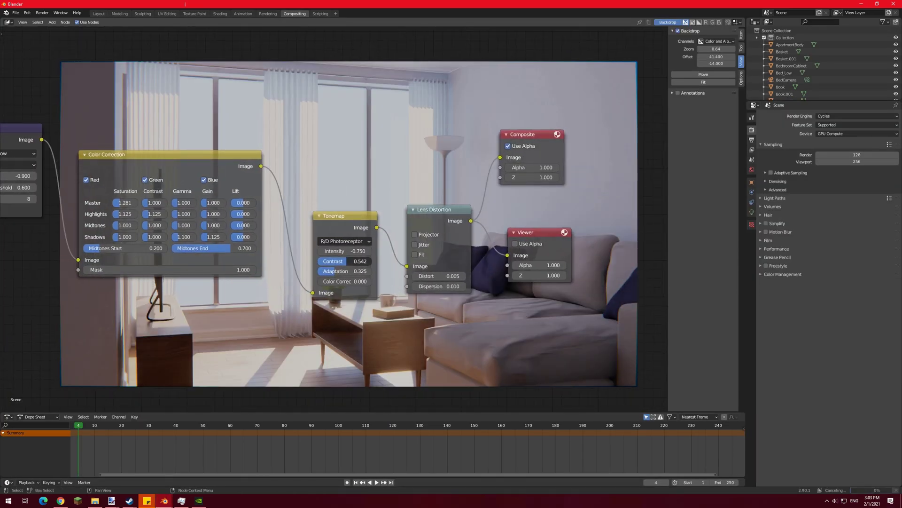
{"action": "middle_click_drag", "start_coordinate": [350, 266], "coordinate": [295, 271]}
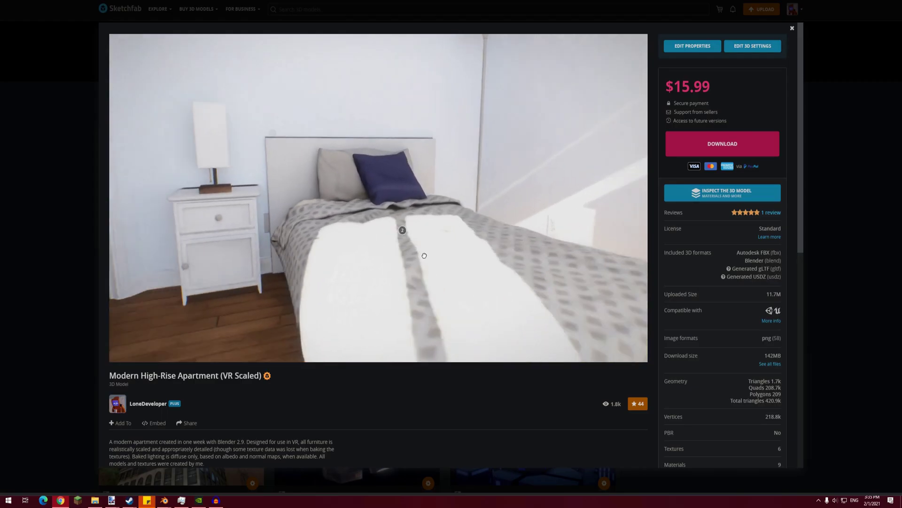
- Look around the published apartment and move through the doorway into the bedroom
{"action": "left_click_drag", "start_coordinate": [526, 218], "coordinate": [482, 218]}
{"action": "mouse_move", "coordinate": [374, 219]}
{"action": "left_mouse_down"}
{"action": "mouse_move", "coordinate": [276, 248]}
{"action": "mouse_move", "coordinate": [133, 240]}
{"action": "mouse_move", "coordinate": [247, 236]}
{"action": "mouse_move", "coordinate": [141, 237]}
{"action": "left_mouse_up"}
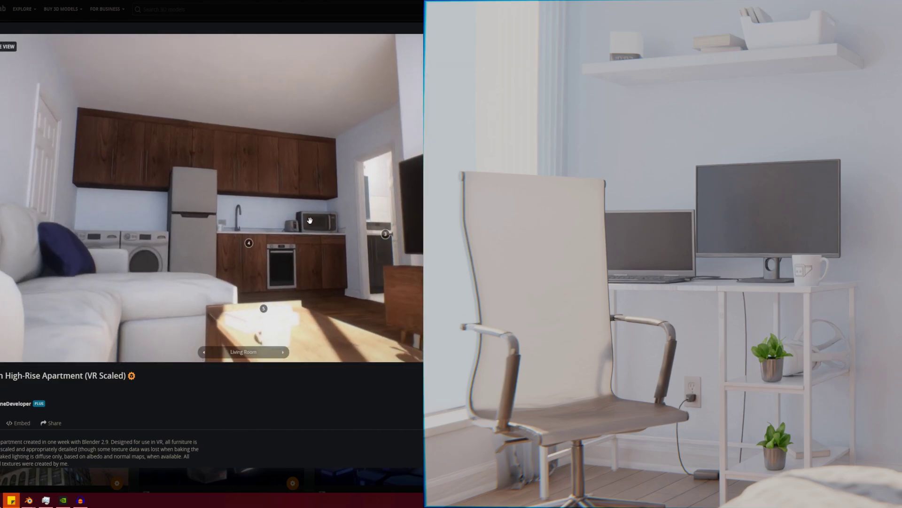